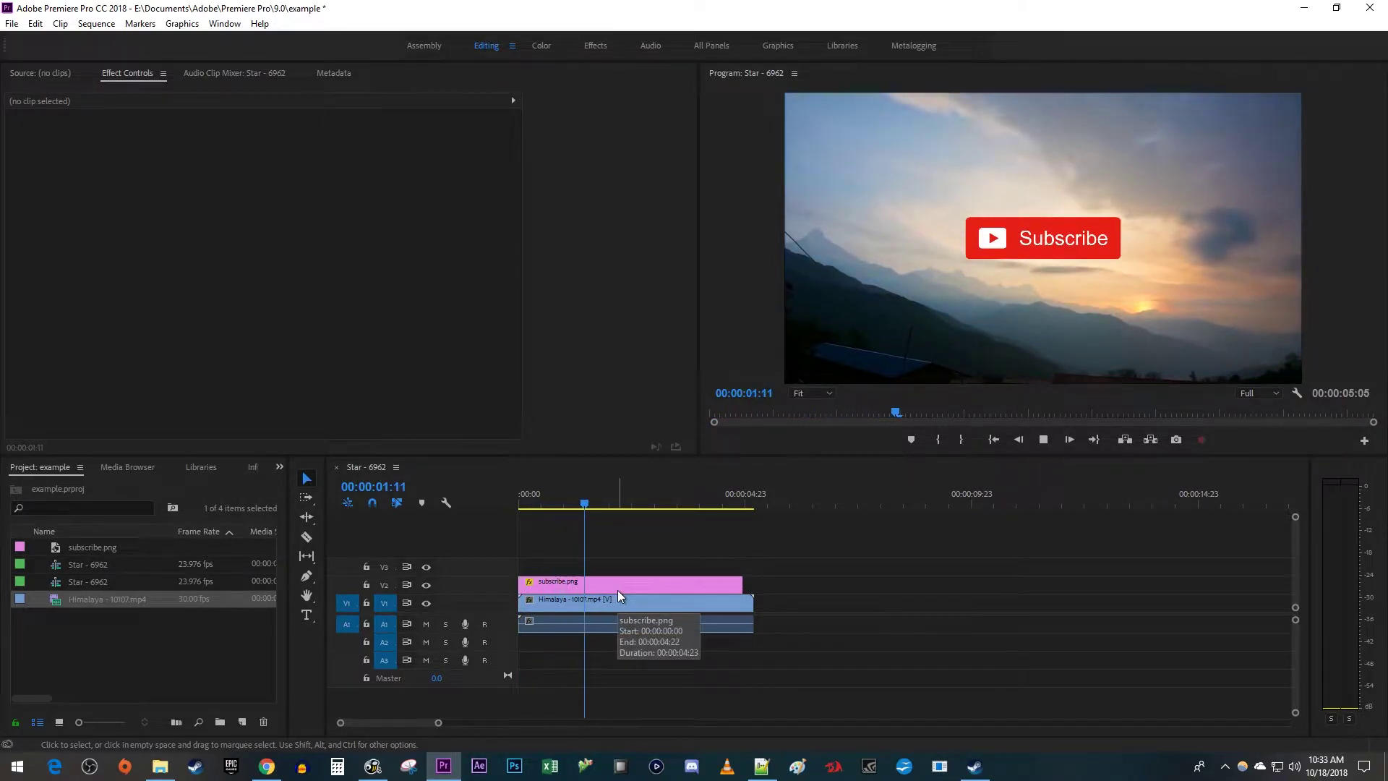
pyautogui.press('space')
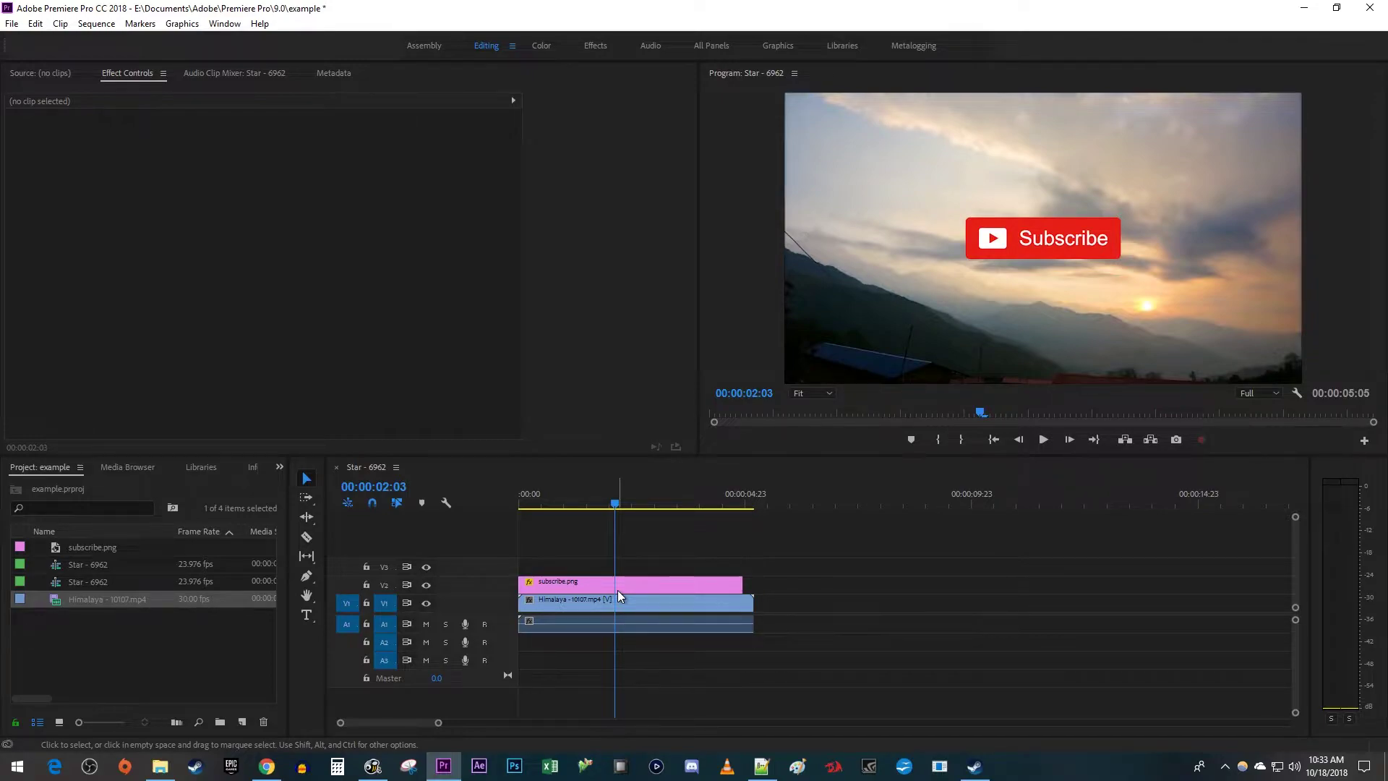
# Step: After previewing, delete the Himalaya clip and drag subscribe.png from V2 down to V1
pyautogui.click(616, 605)
pyautogui.press('Delete')
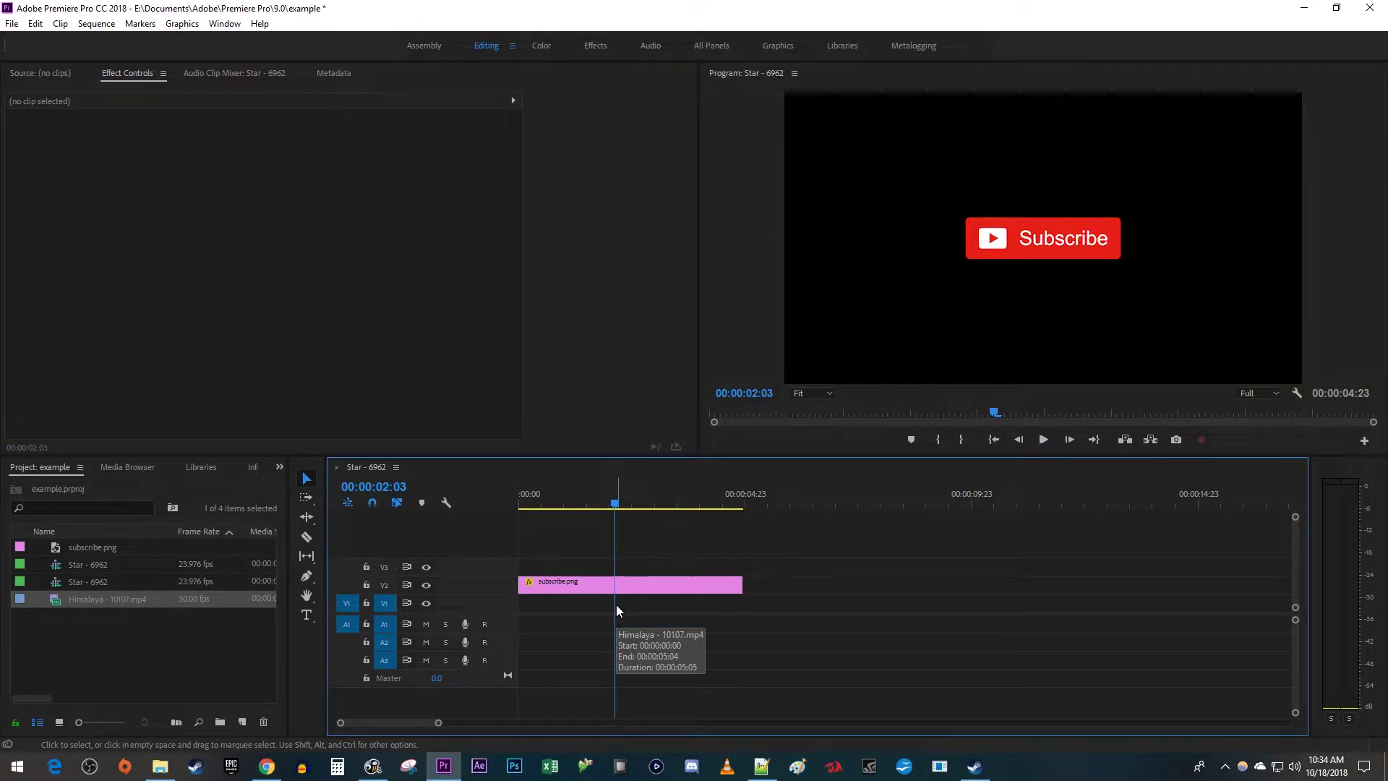
pyautogui.moveTo(643, 586); pyautogui.dragTo(644, 602)
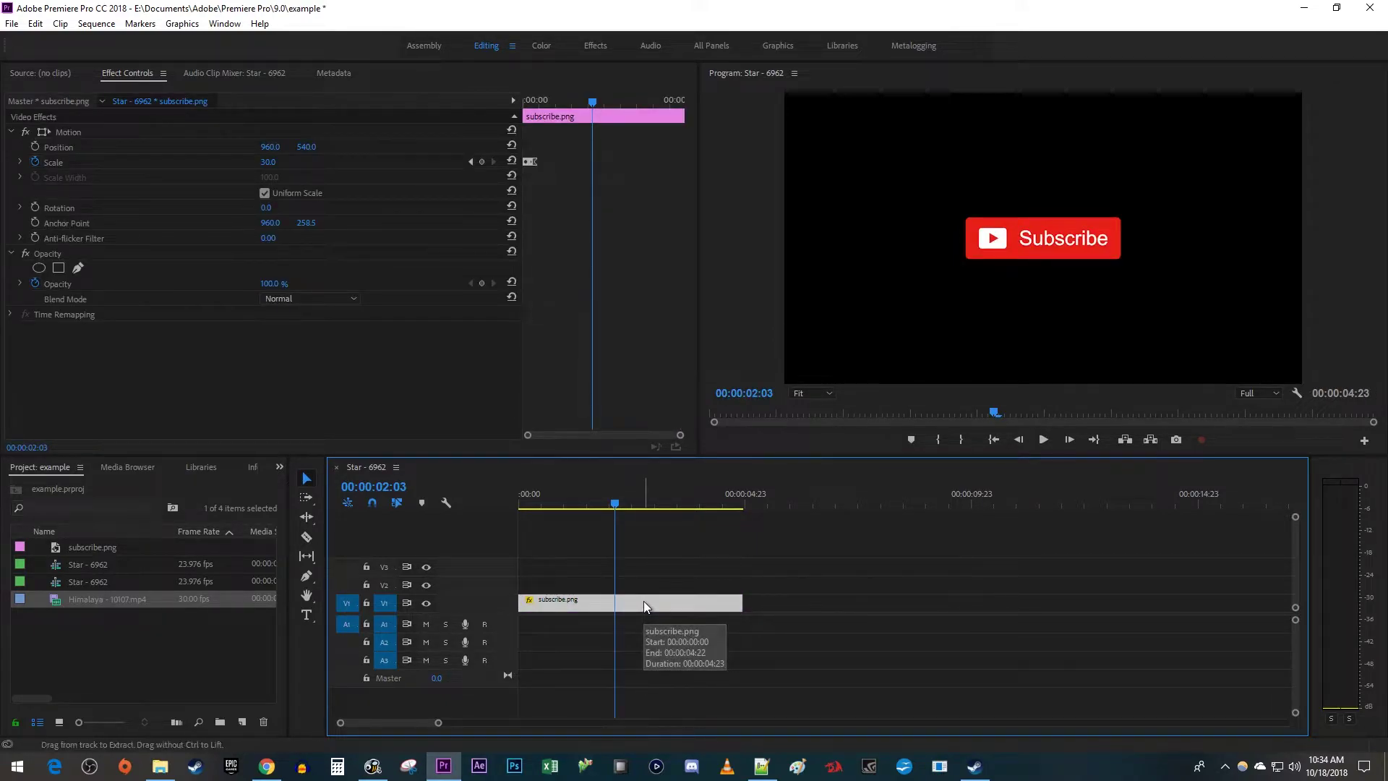
# Step: Export the sequence as QuickTime 'subscribe' with the GoPro CineForm RGB 12-bit alpha preset
pyautogui.hotkey('ctrl', 'm')
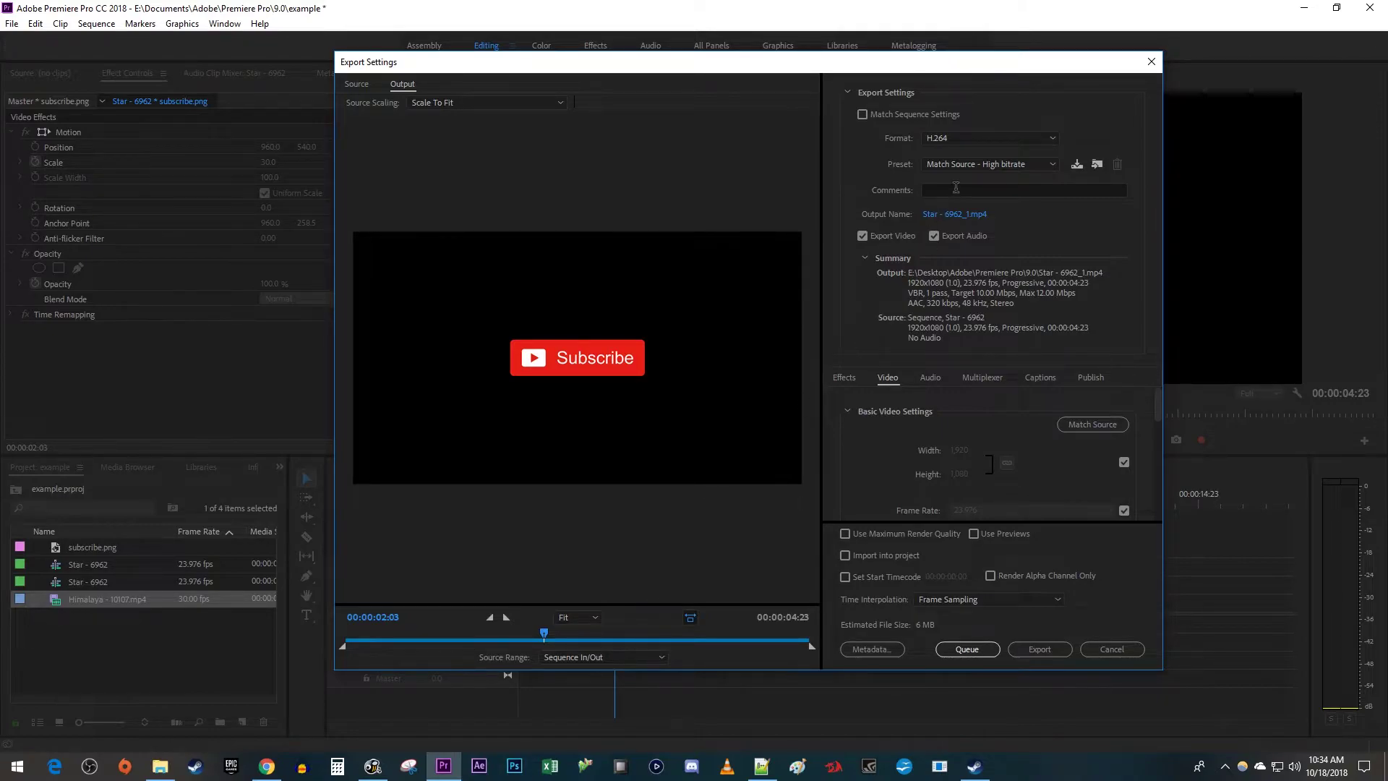
pyautogui.click(988, 138)
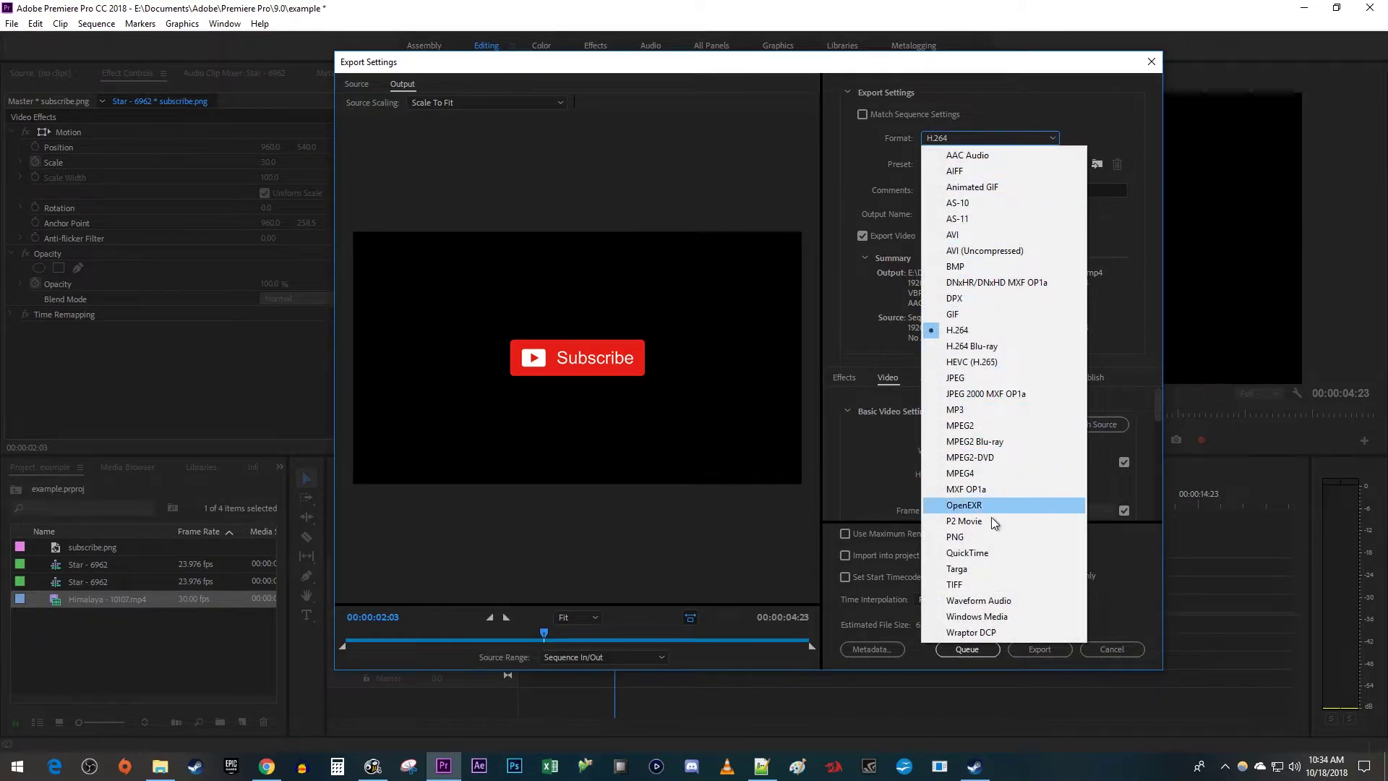
pyautogui.click(999, 551)
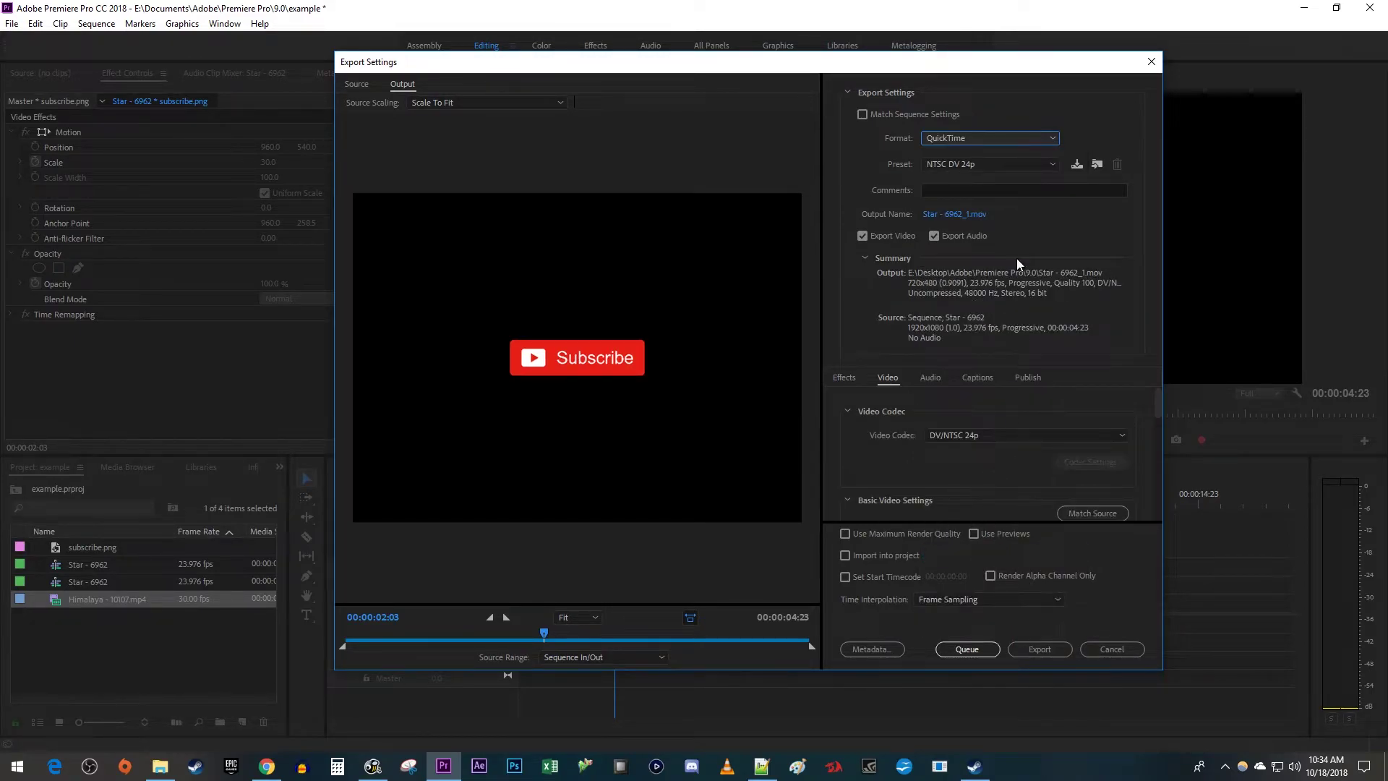
pyautogui.click(1017, 164)
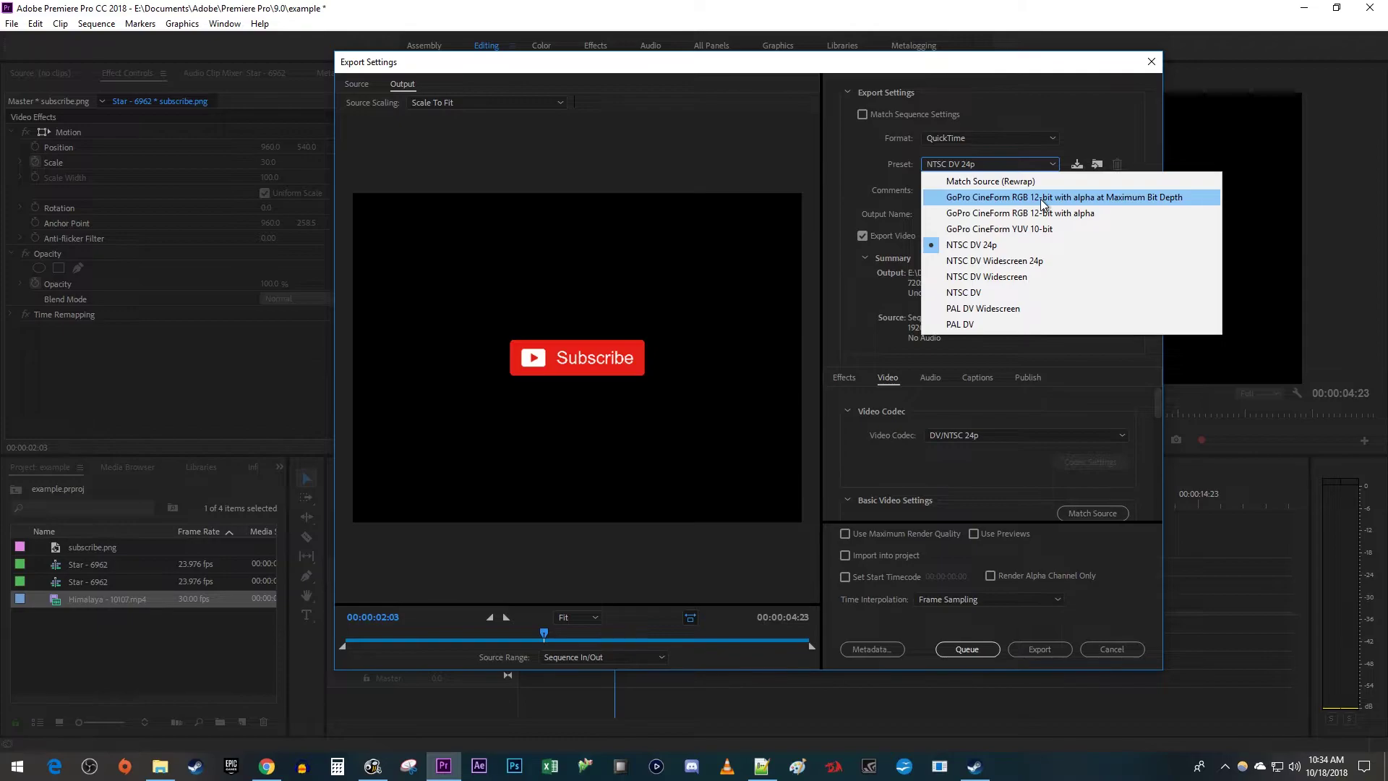
pyautogui.click(1042, 198)
pyautogui.click(972, 217)
pyautogui.write('subscribe')
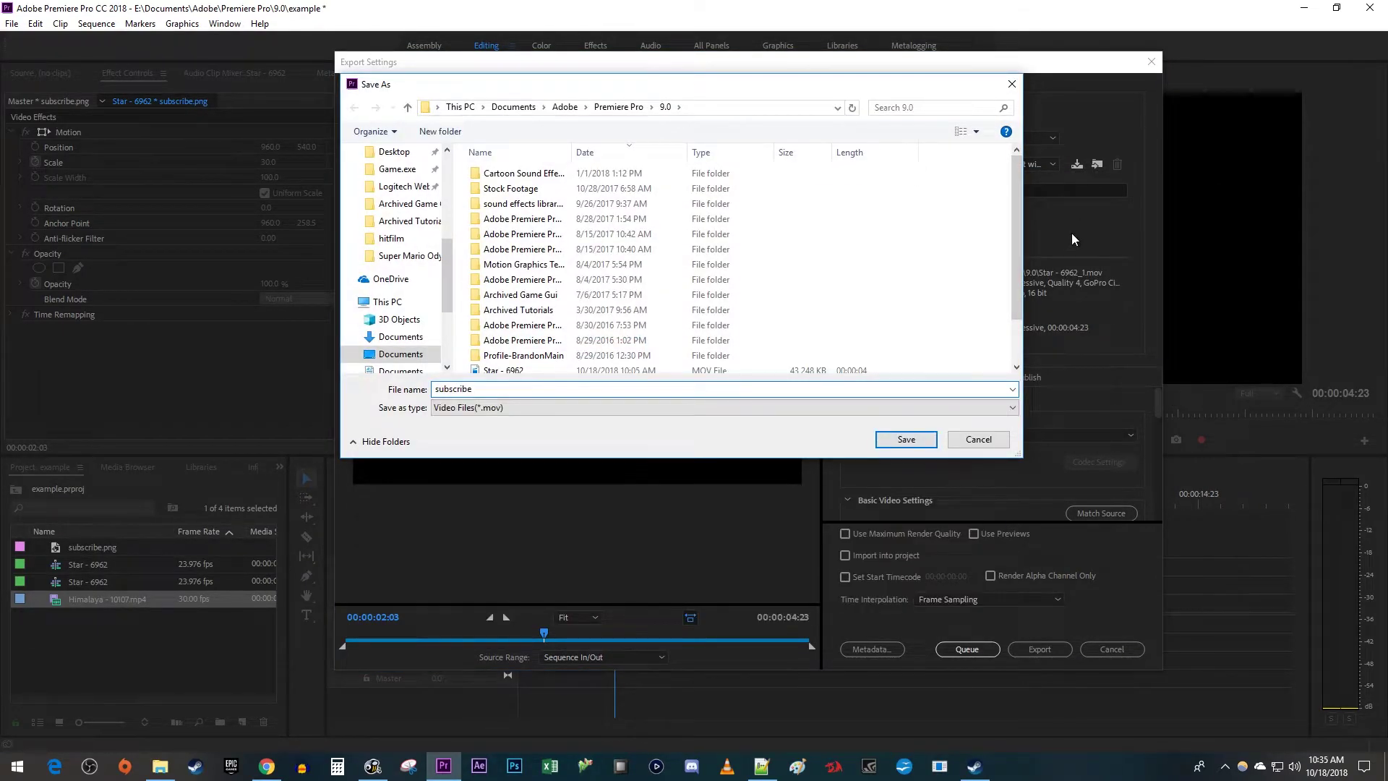
pyautogui.click(907, 439)
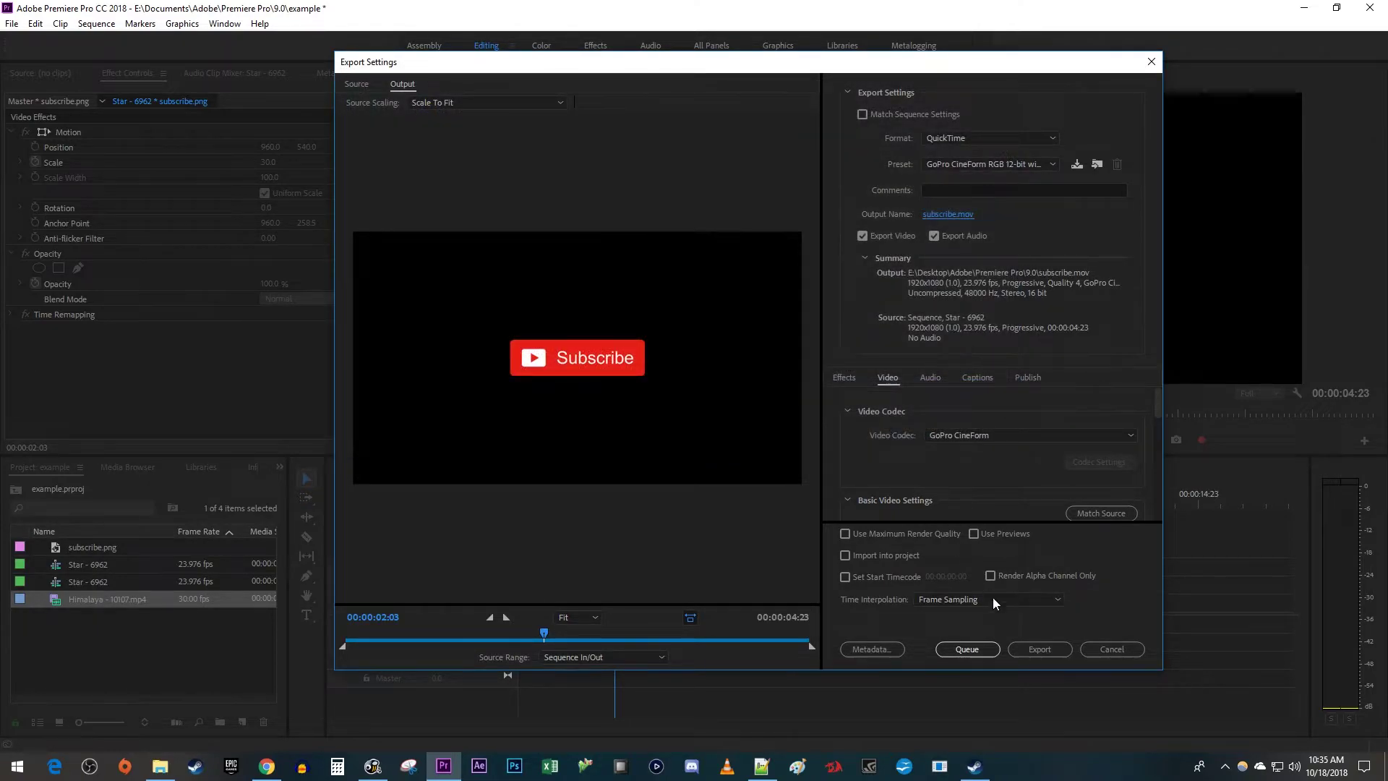
pyautogui.click(1044, 653)
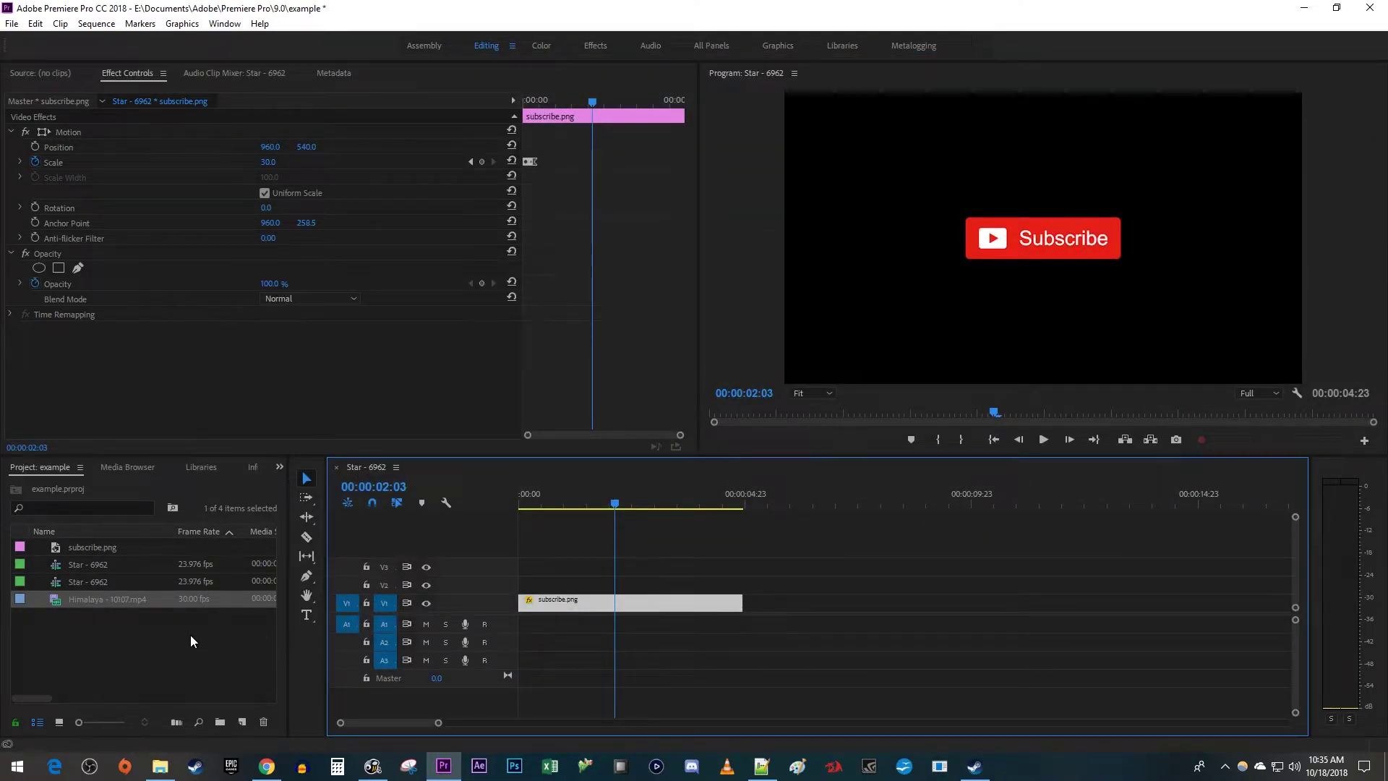
# Step: Import subscribe.mov from the 9.0 folder, then select the subscribe.png clip in the sequence
pyautogui.doubleClick(190, 634)
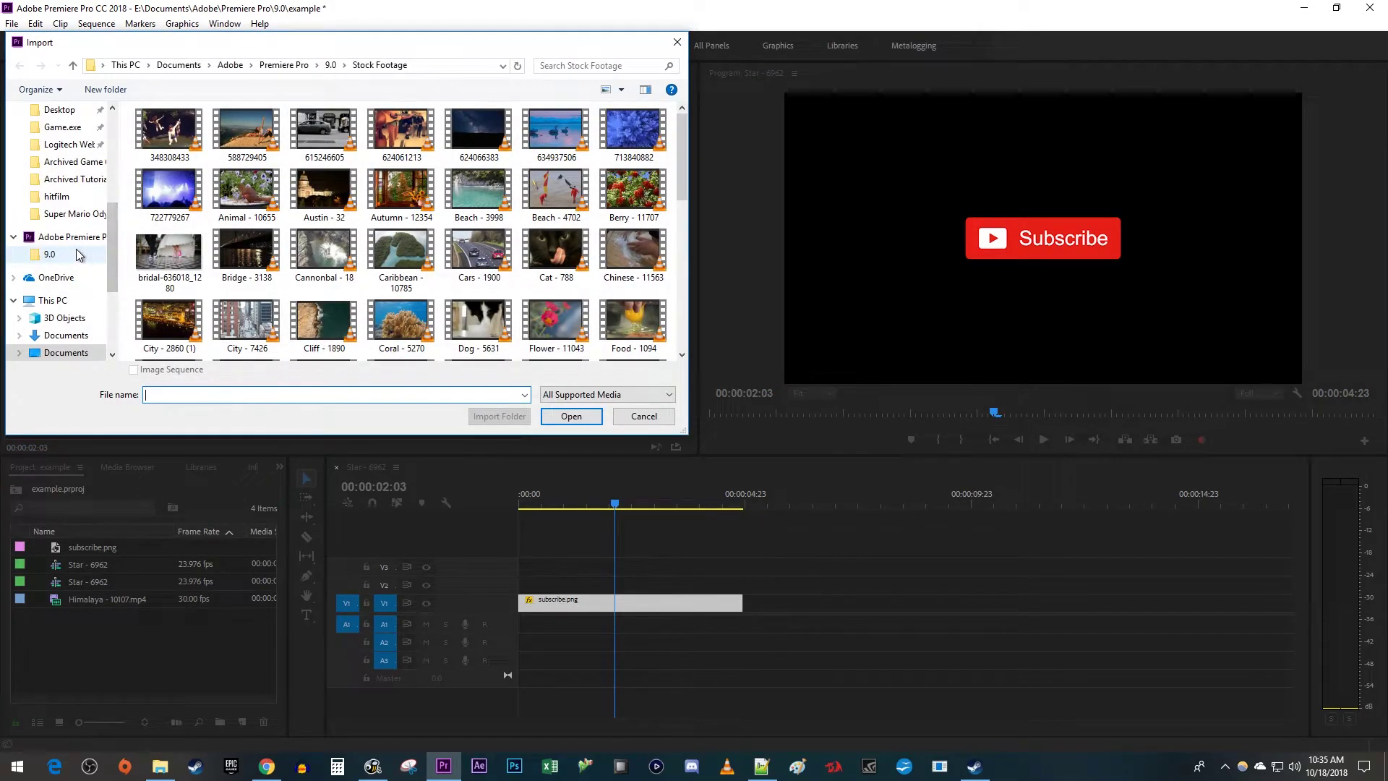
pyautogui.click(49, 254)
pyautogui.click(184, 326)
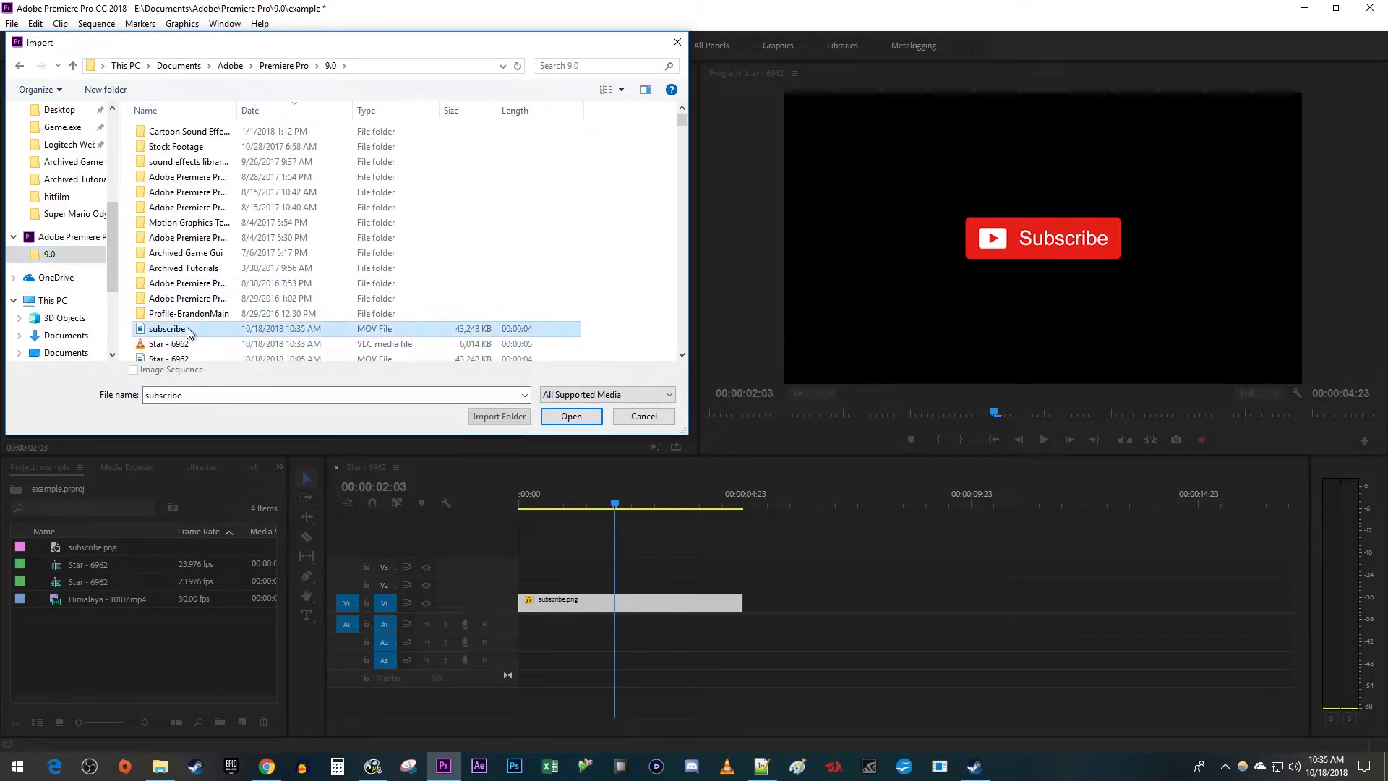
pyautogui.click(560, 418)
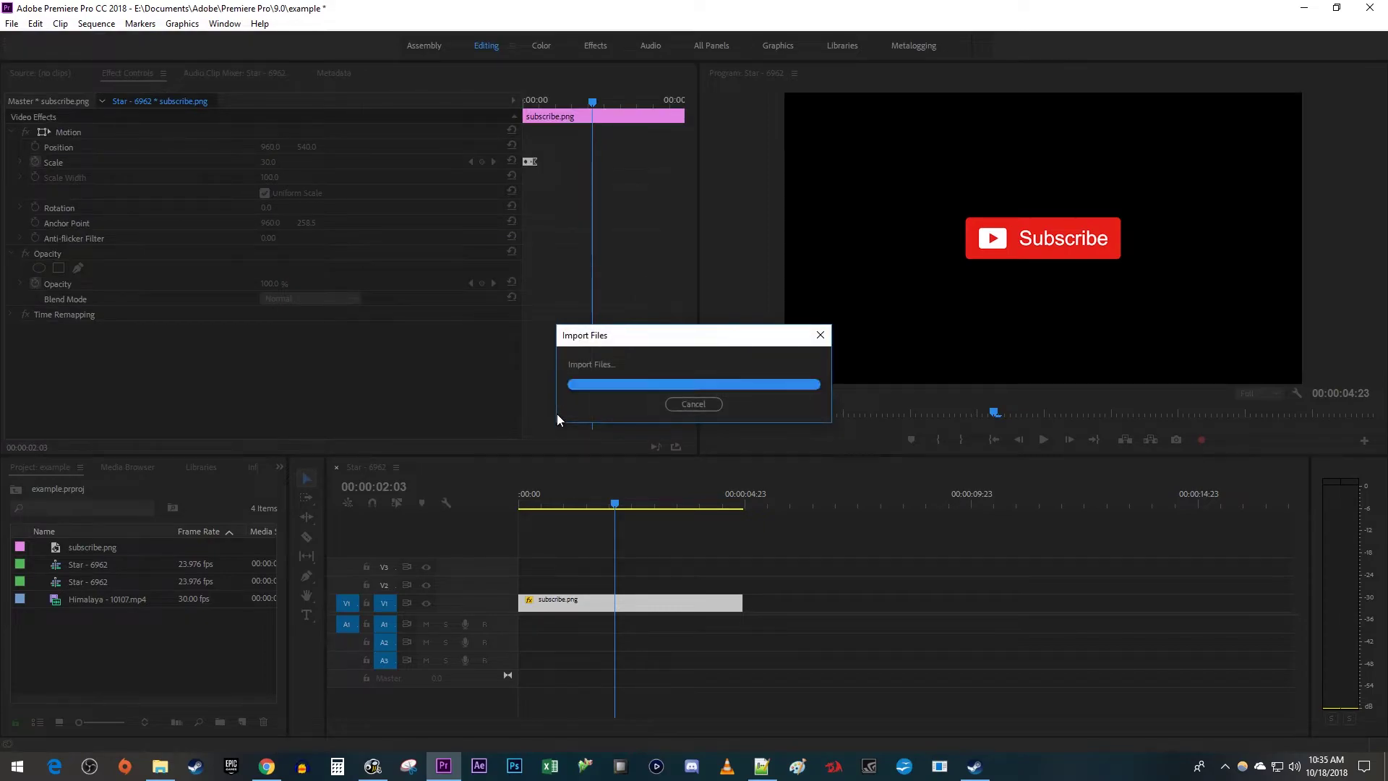
pyautogui.click(575, 602)
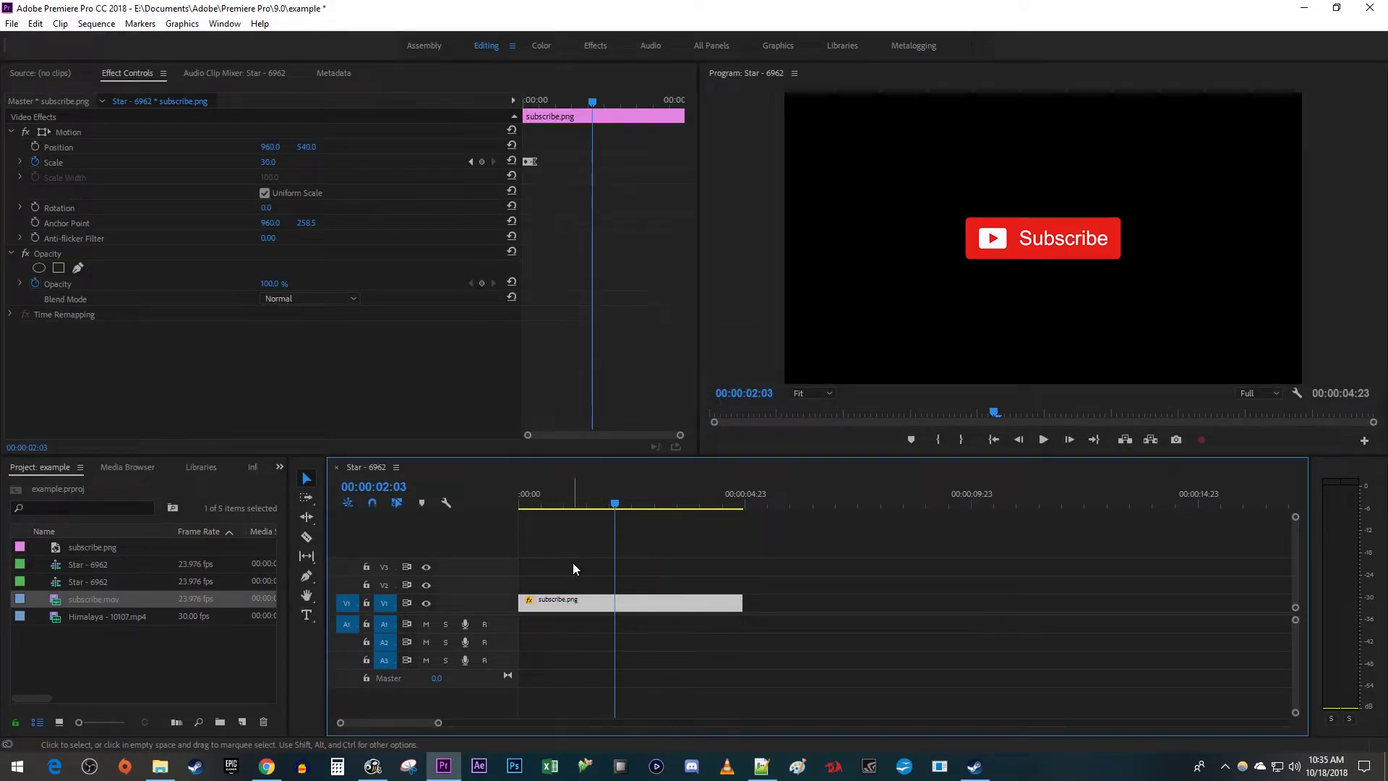
# Step: Replace subscribe.png with Himalaya - 10107.mp4 on V1 and place subscribe.mov on V2
pyautogui.press('Delete')
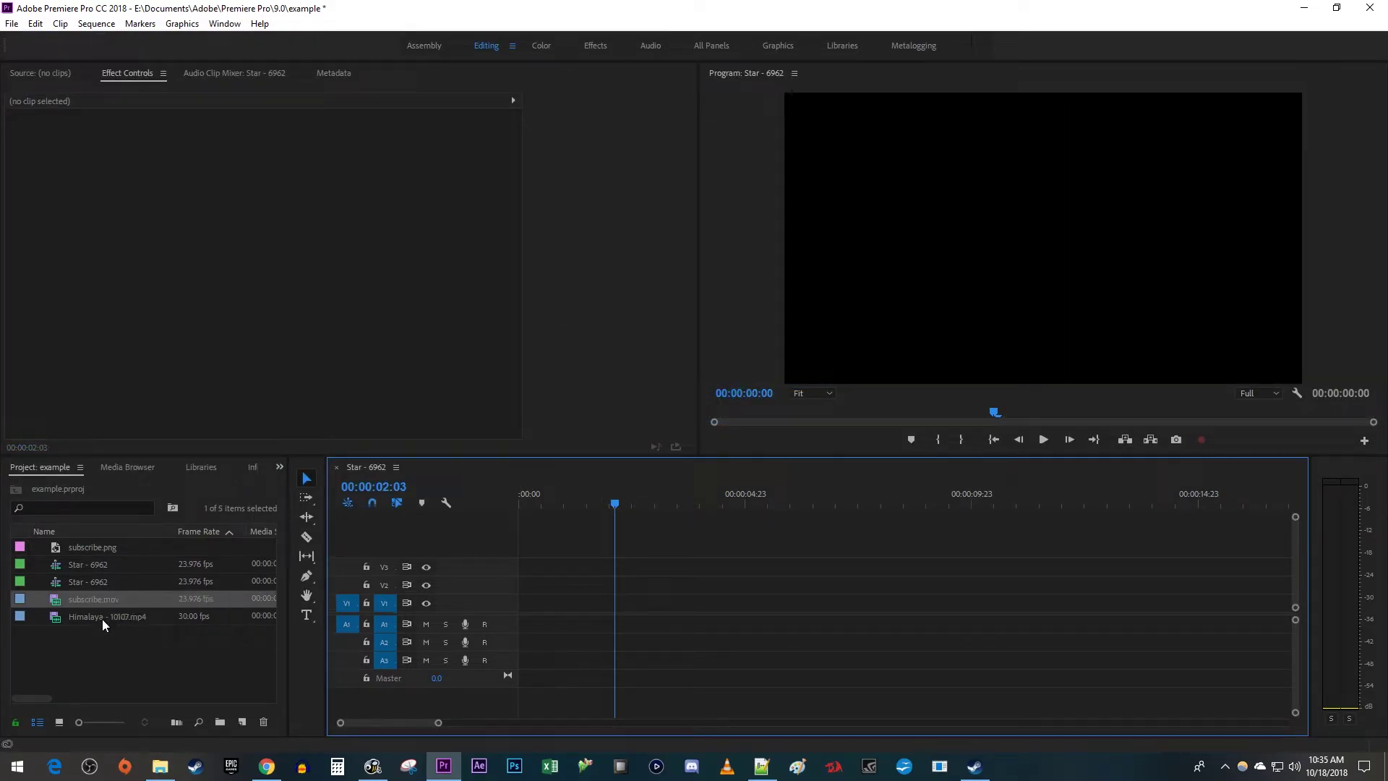
pyautogui.moveTo(102, 620); pyautogui.dragTo(474, 609)
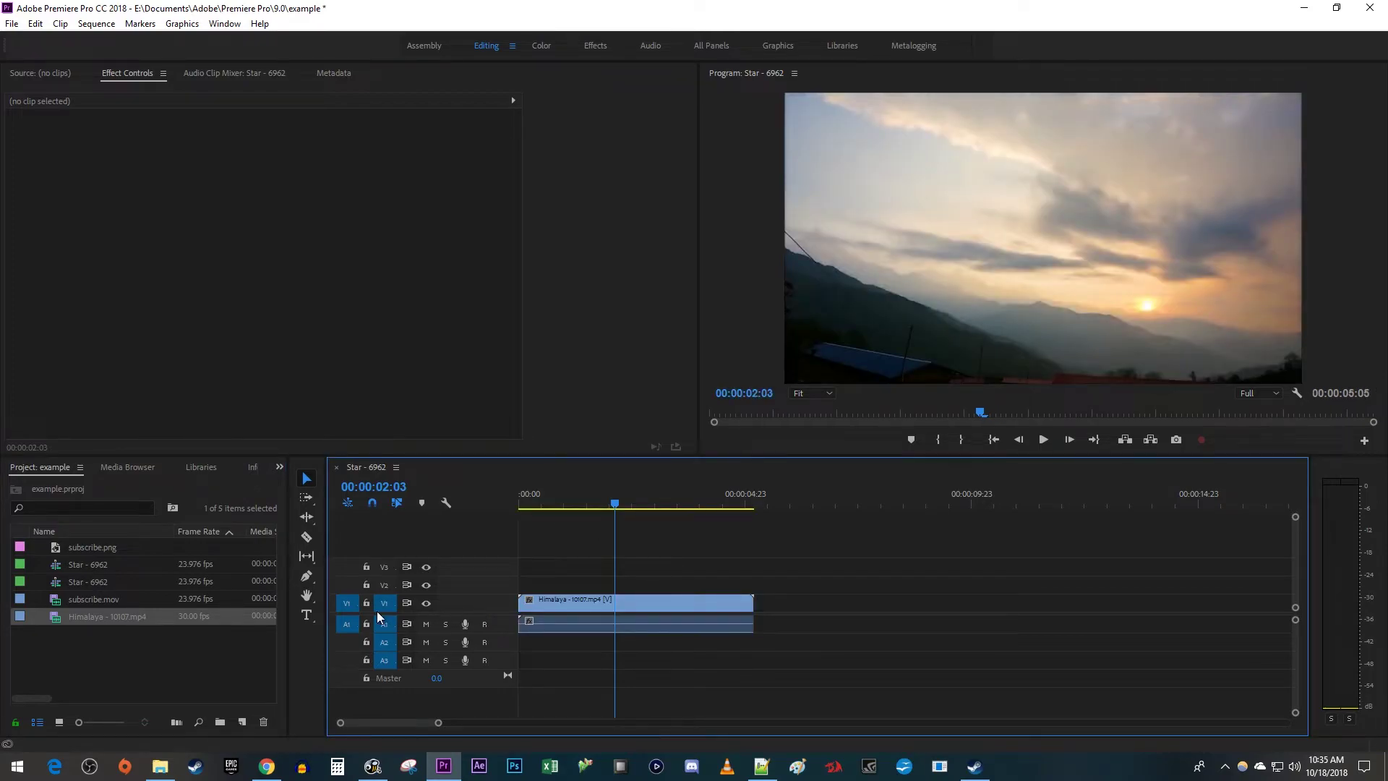
pyautogui.click(96, 603)
pyautogui.moveTo(455, 604); pyautogui.dragTo(529, 583)
# Step: Play the sequence from the start to preview Subscribe over the Himalaya footage
pyautogui.click(511, 496)
pyautogui.press('space')
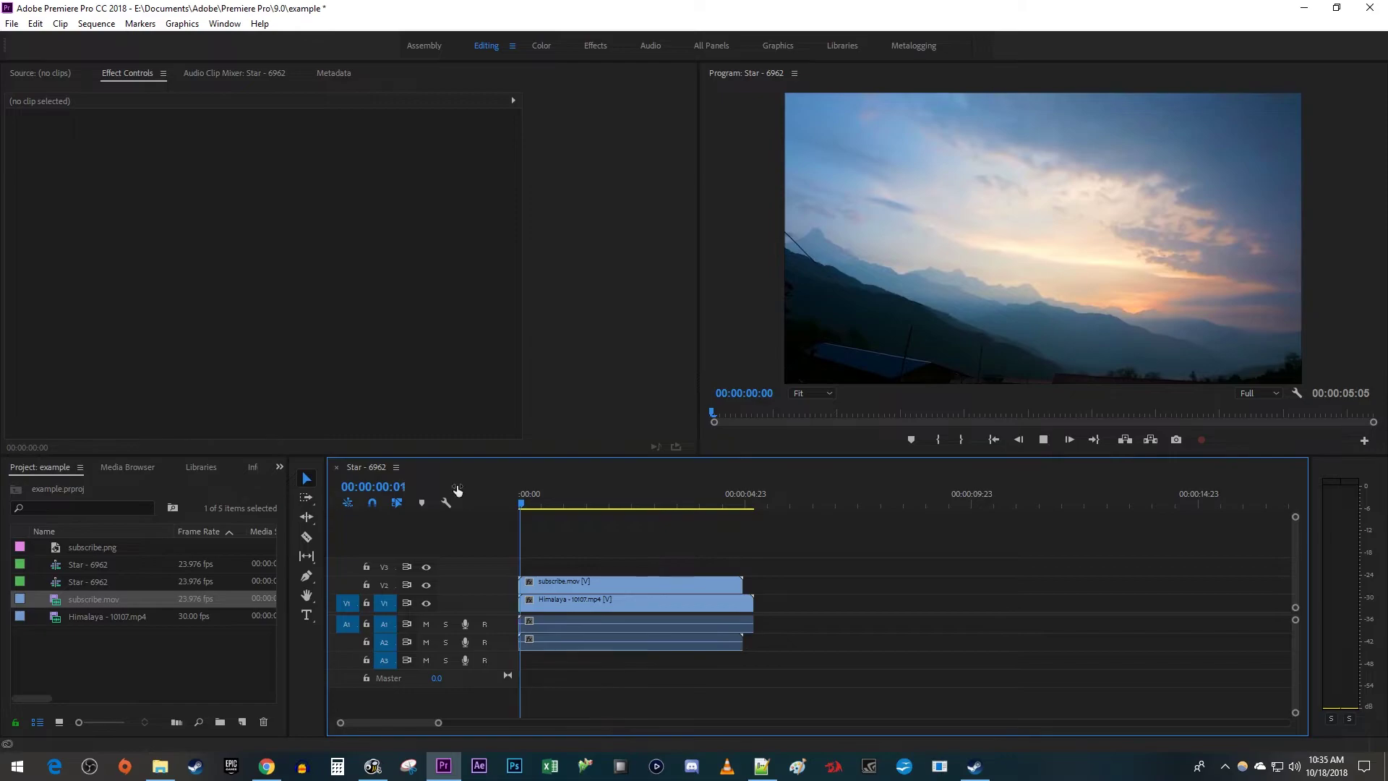
pyautogui.press('space')
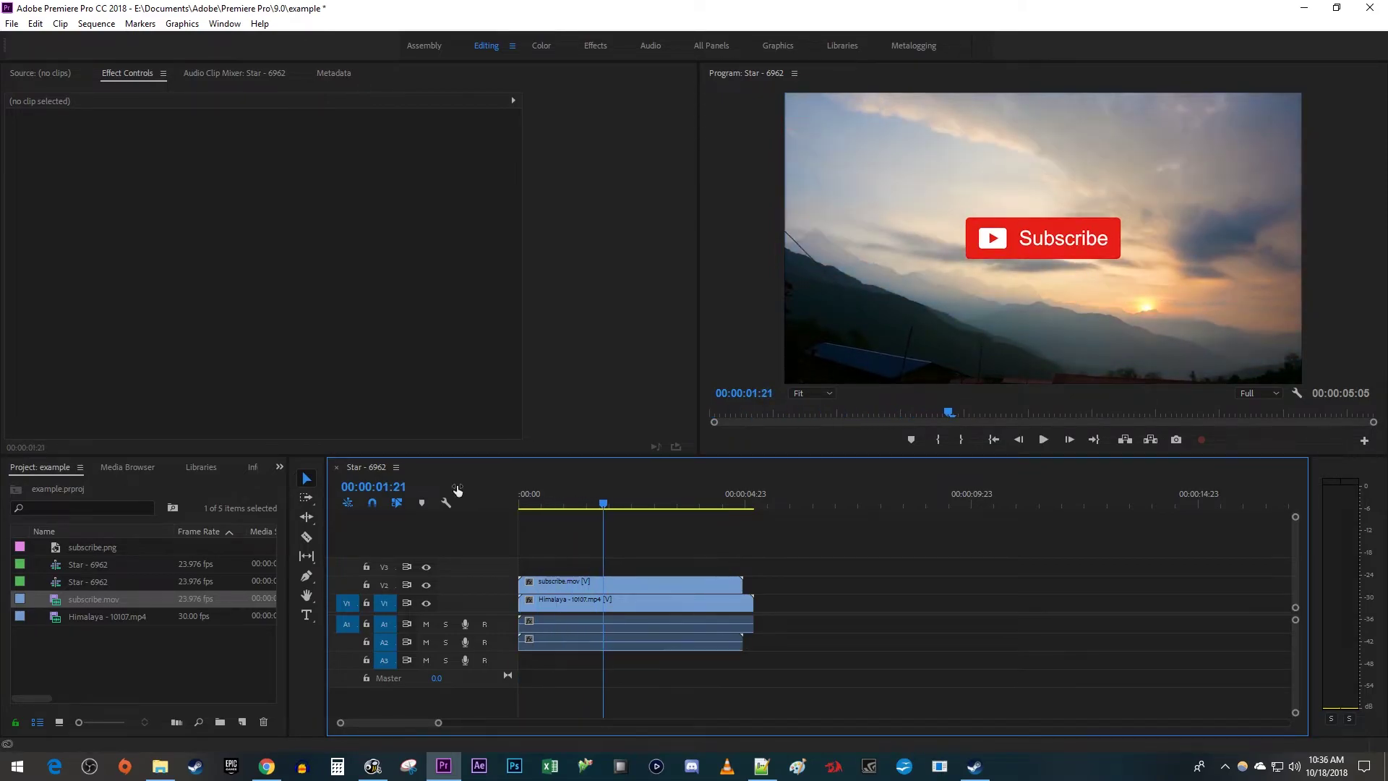